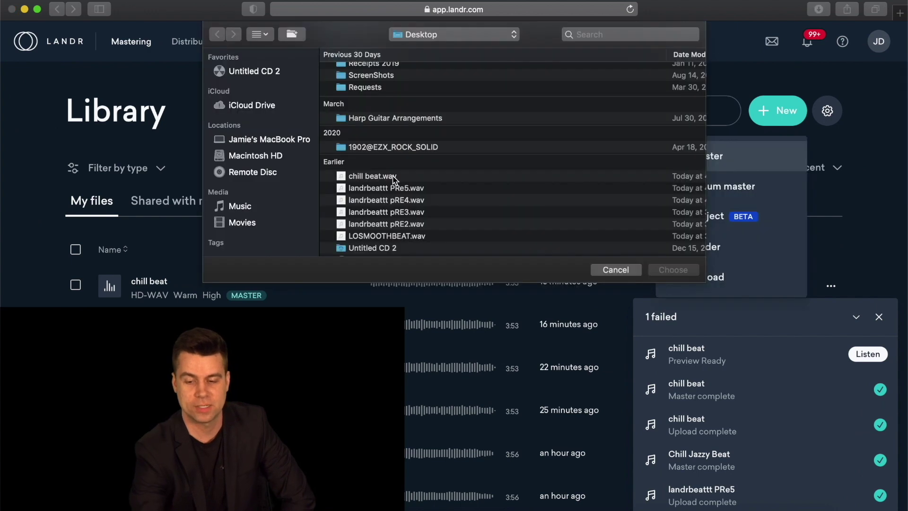
{"action": "left_click", "coordinate": [615, 271]}
{"action": "left_click", "coordinate": [769, 87]}
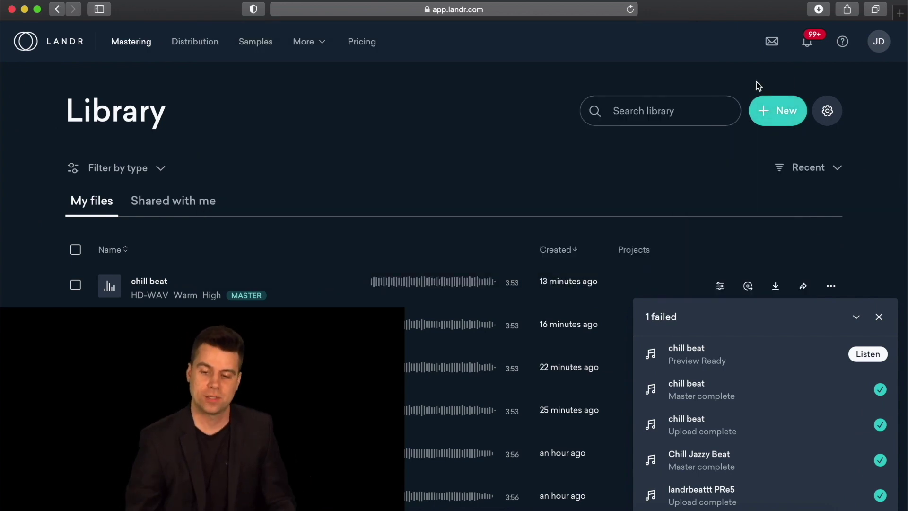
{"action": "left_click", "coordinate": [766, 109]}
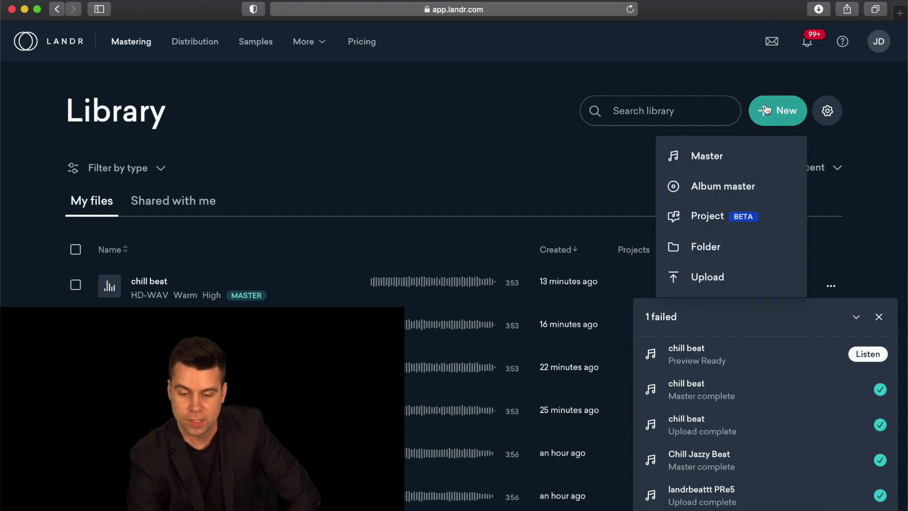
{"action": "left_click", "coordinate": [713, 159]}
{"action": "scroll", "coordinate": [455, 217], "scroll_direction": "down", "scroll_amount": 5}
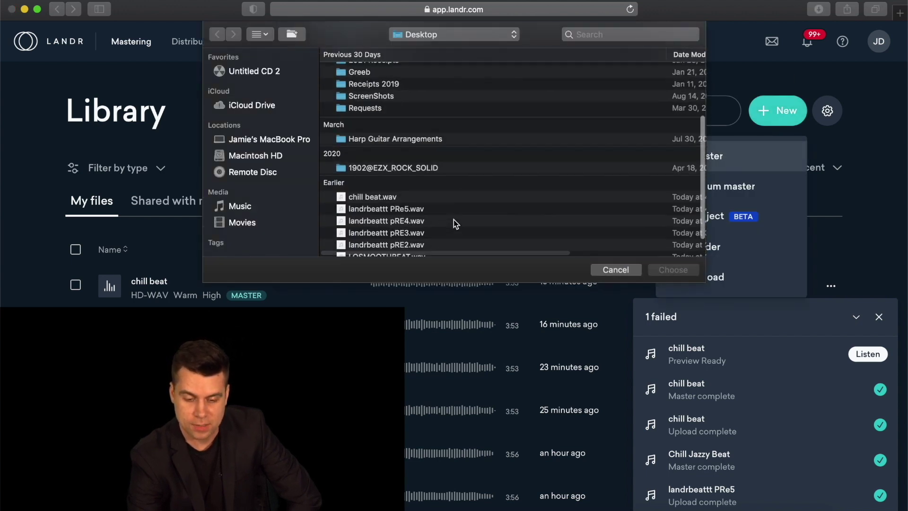
{"action": "left_click", "coordinate": [617, 270]}
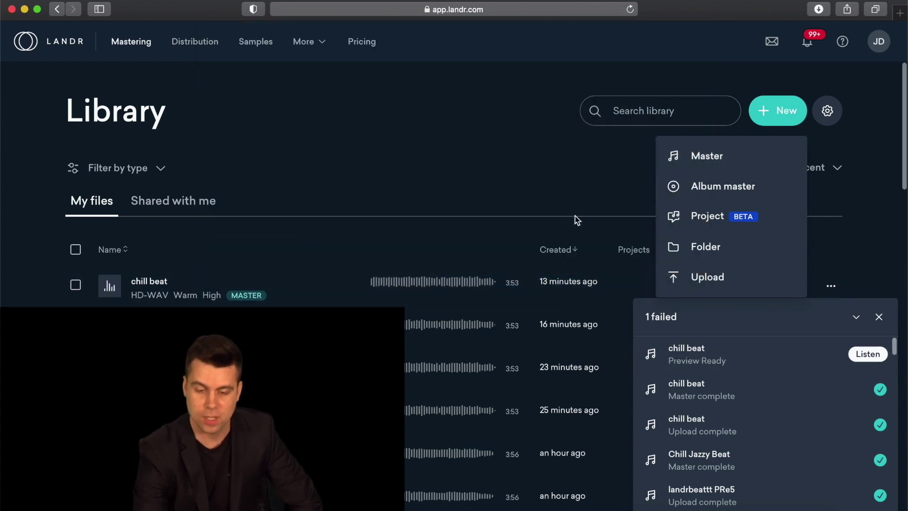
{"action": "left_click", "coordinate": [585, 194]}
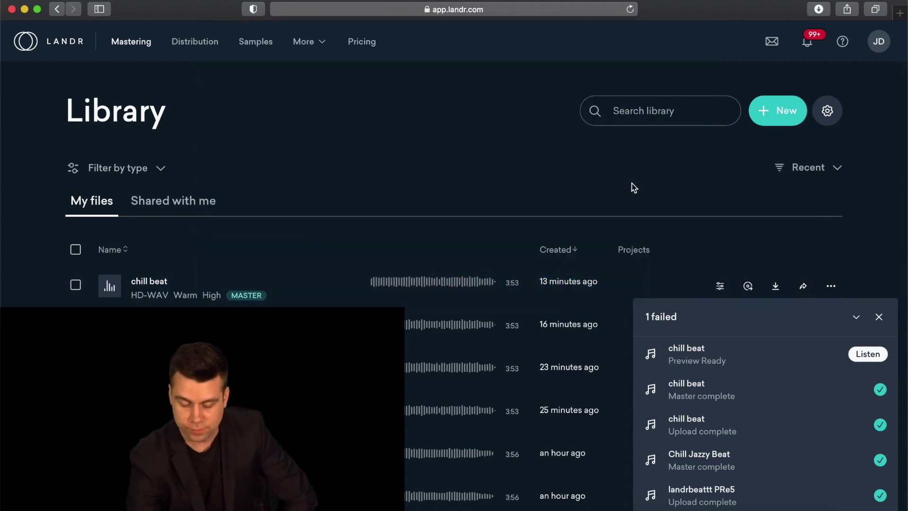
{"action": "scroll", "coordinate": [632, 175], "scroll_direction": "down", "scroll_amount": 1}
{"action": "scroll", "coordinate": [497, 237], "scroll_direction": "up", "scroll_amount": 1}
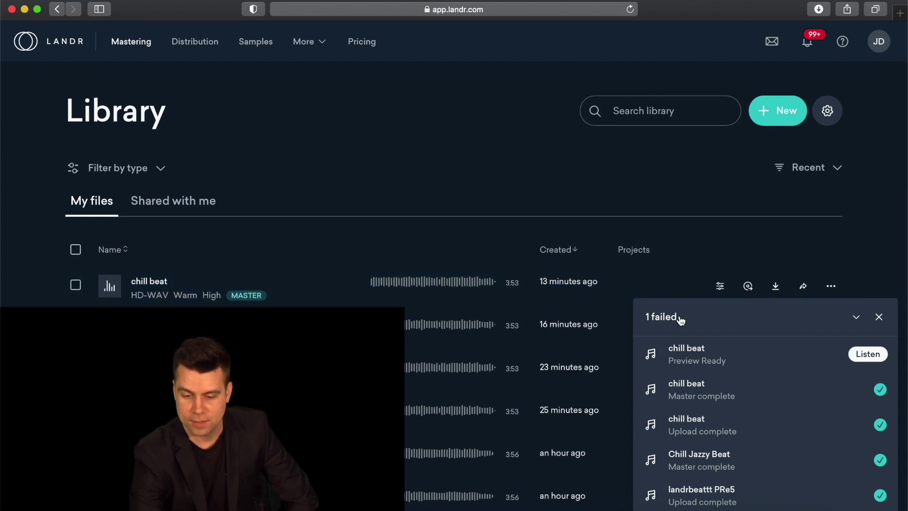
- Open the ready chill beat master preview and listen to the original version
{"action": "left_click", "coordinate": [867, 355]}
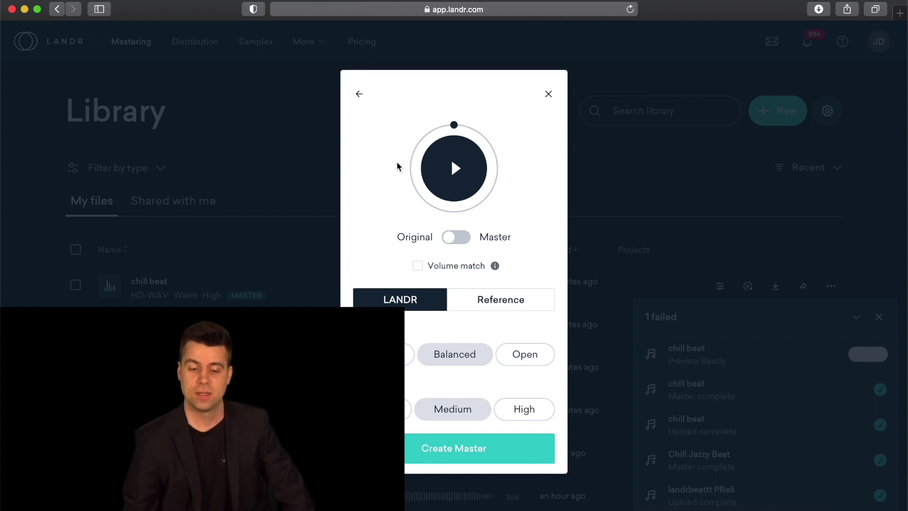
{"action": "key", "text": "space"}
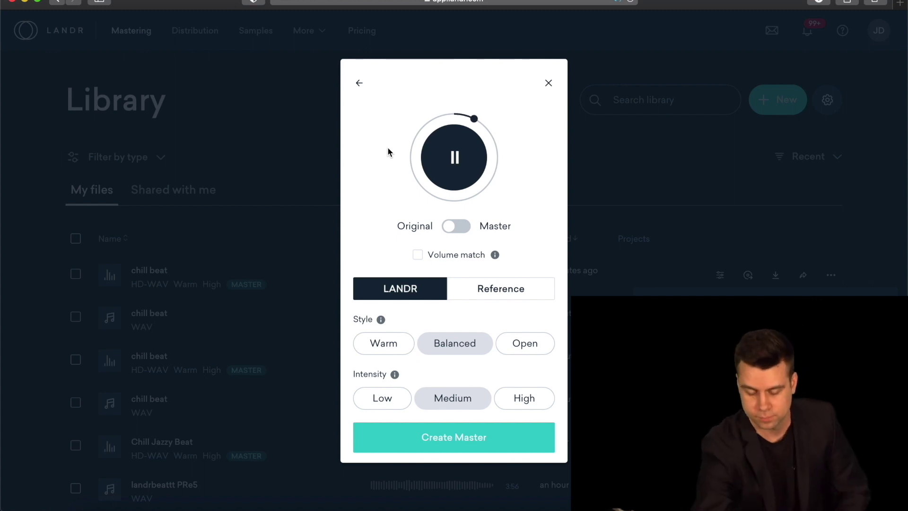
{"action": "key", "text": "XF86AudioRaiseVolume"}
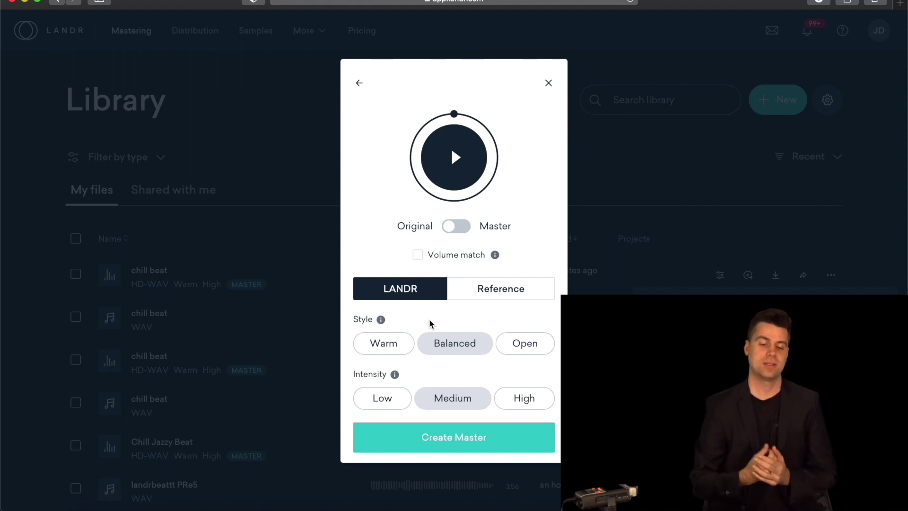
- Set the style to Warm and the intensity to Low, and compare the master with the original by ear
{"action": "mouse_move", "coordinate": [382, 320]}
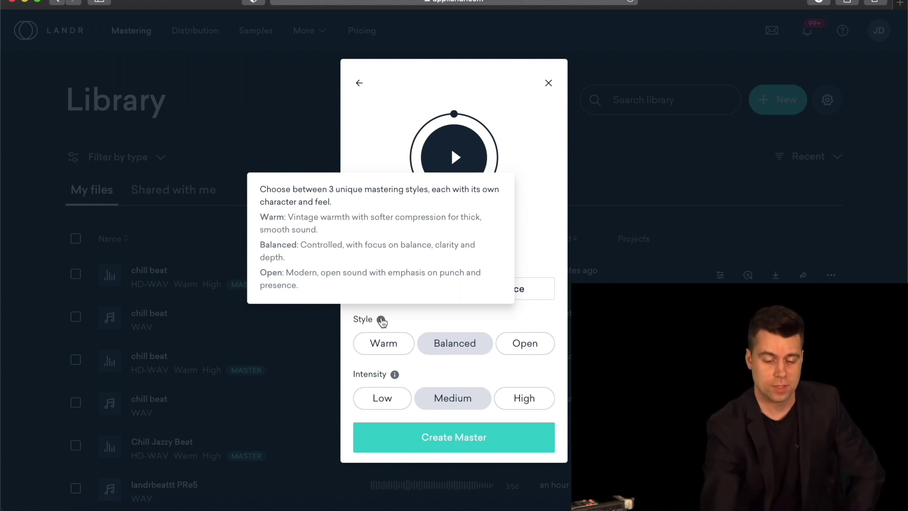
{"action": "left_click", "coordinate": [382, 345]}
{"action": "left_click", "coordinate": [389, 404]}
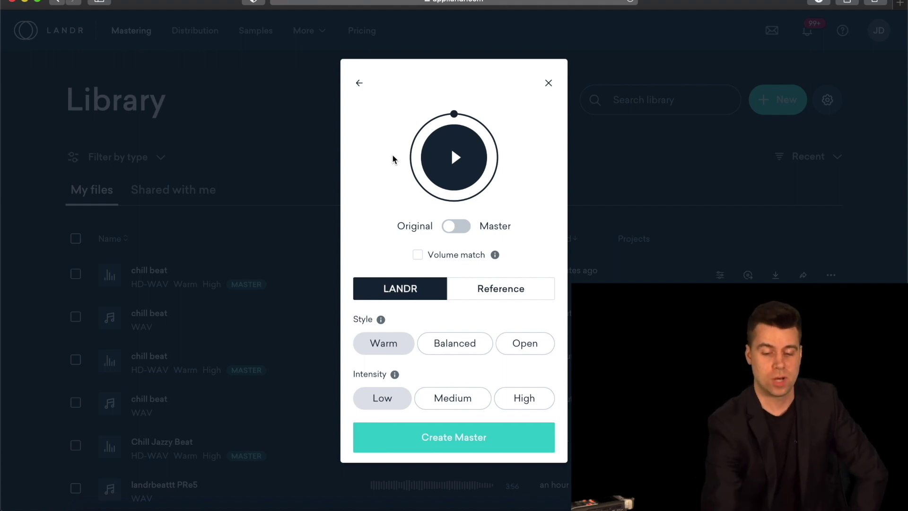
{"action": "left_click", "coordinate": [451, 227]}
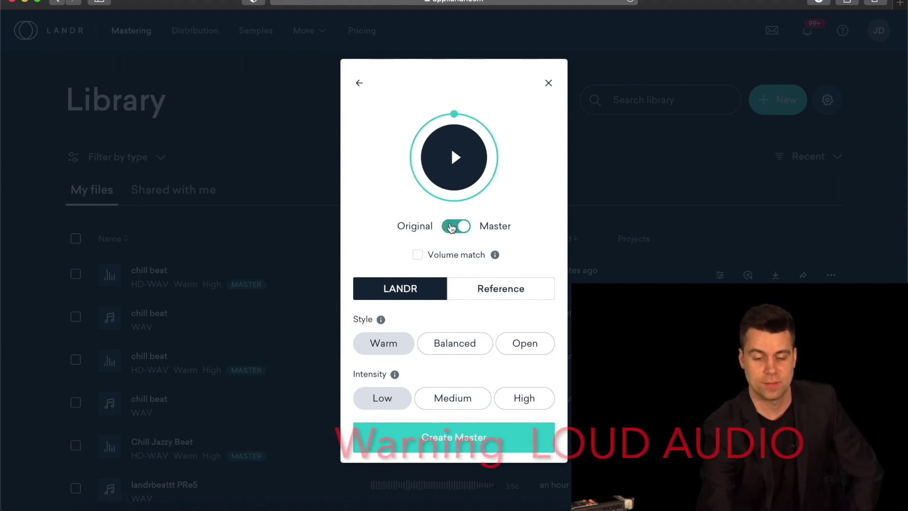
{"action": "left_click", "coordinate": [454, 158]}
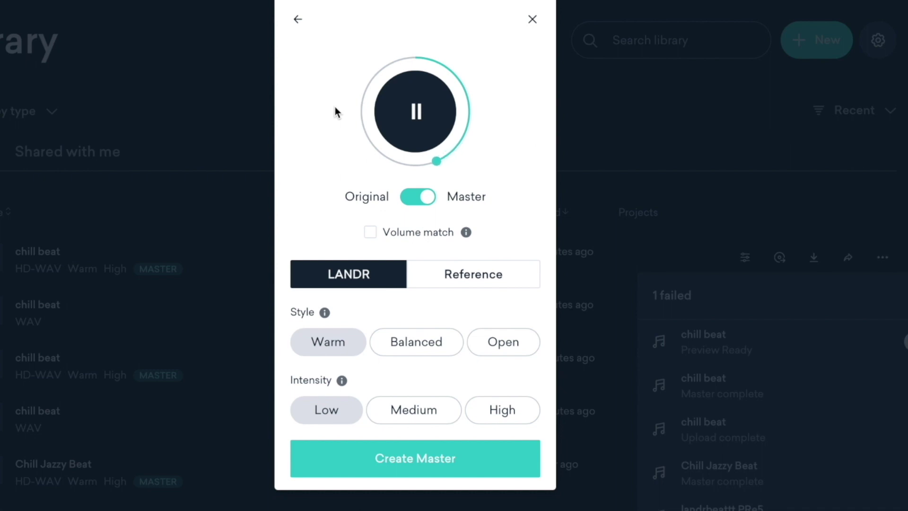
{"action": "left_click", "coordinate": [416, 116]}
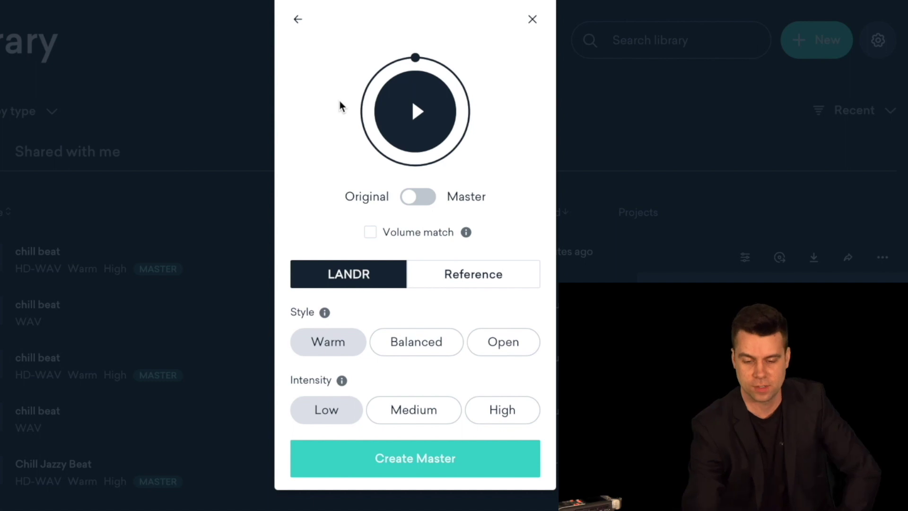
{"action": "left_click", "coordinate": [415, 113]}
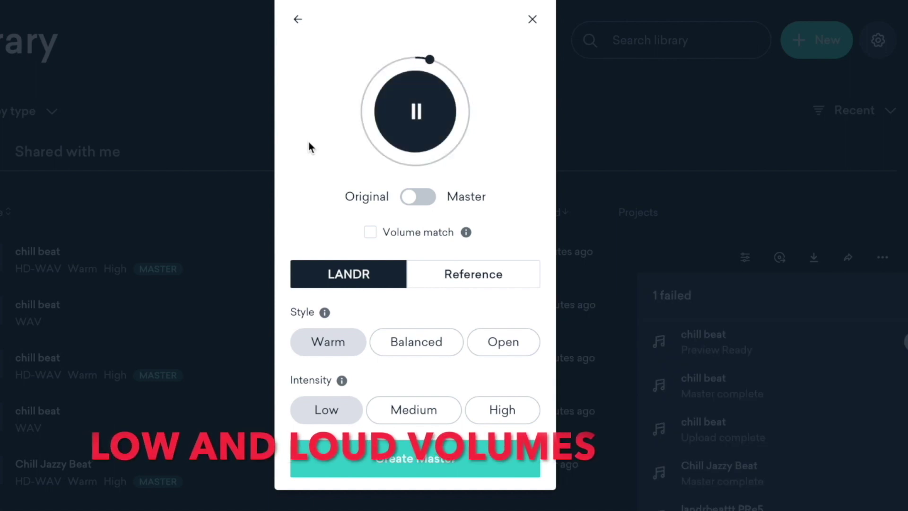
{"action": "left_click", "coordinate": [413, 204]}
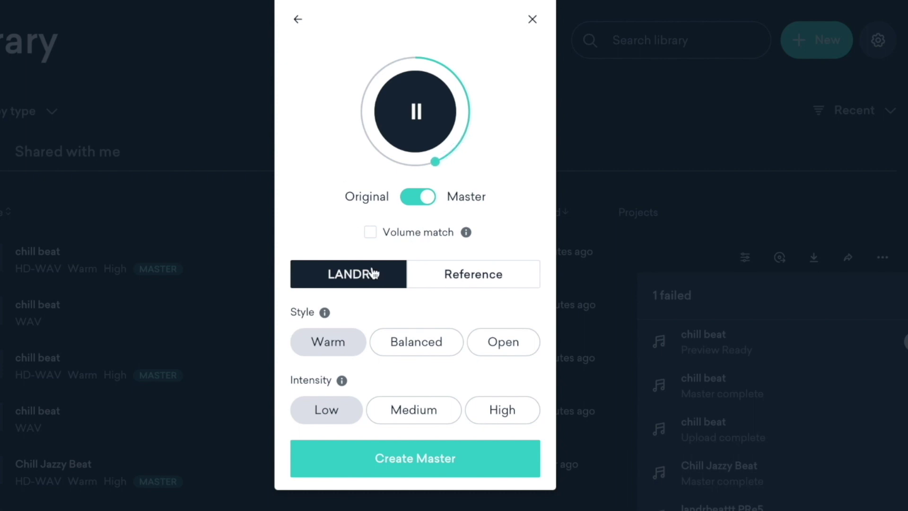
- Listen to the Low intensity master in the Balanced and Open styles
{"action": "left_click", "coordinate": [407, 347]}
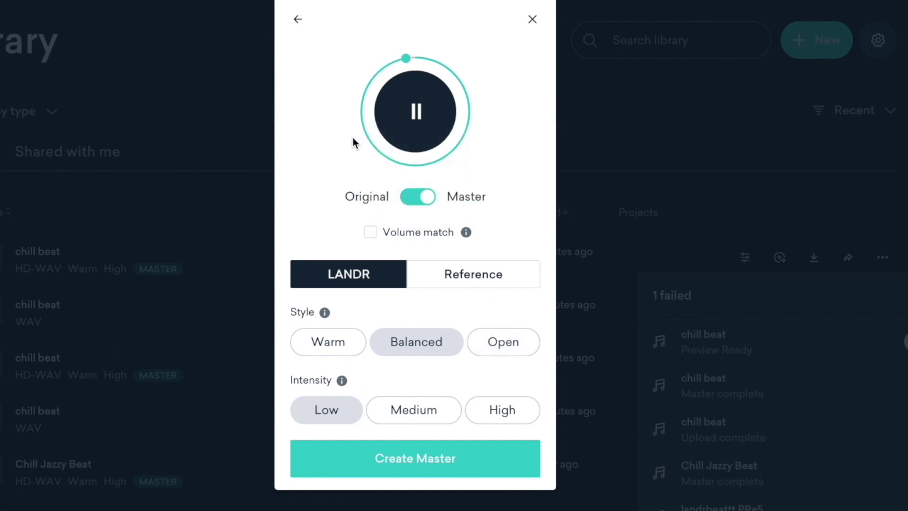
{"action": "left_click", "coordinate": [418, 112]}
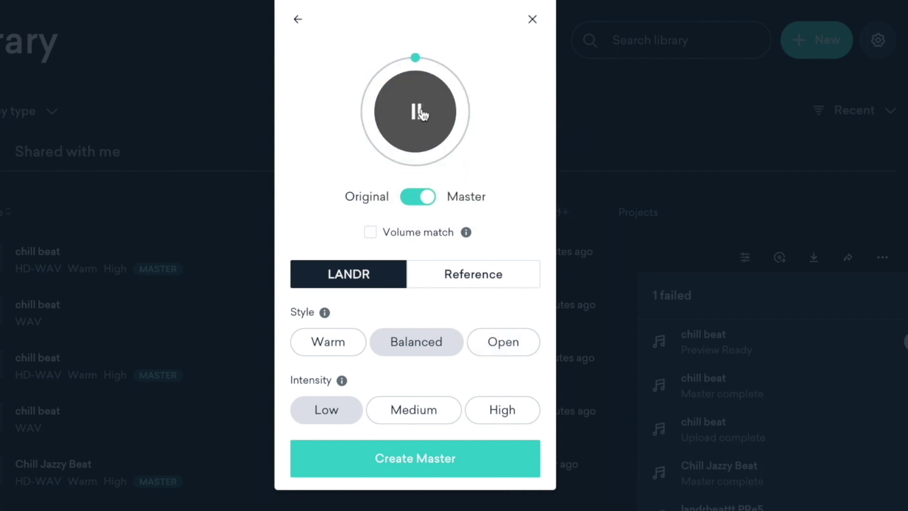
{"action": "left_click", "coordinate": [503, 343]}
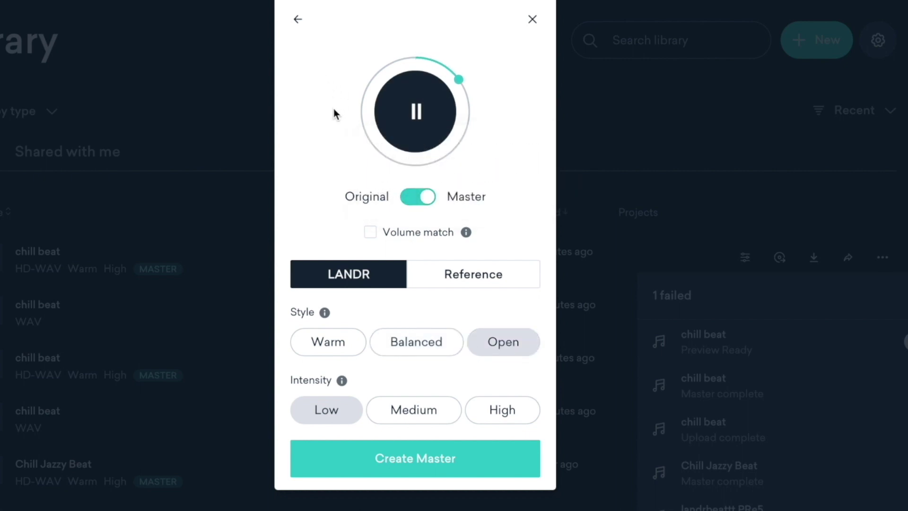
- Set the intensity to Medium and listen to the master in the Open, Balanced and Warm styles
{"action": "left_click", "coordinate": [414, 412]}
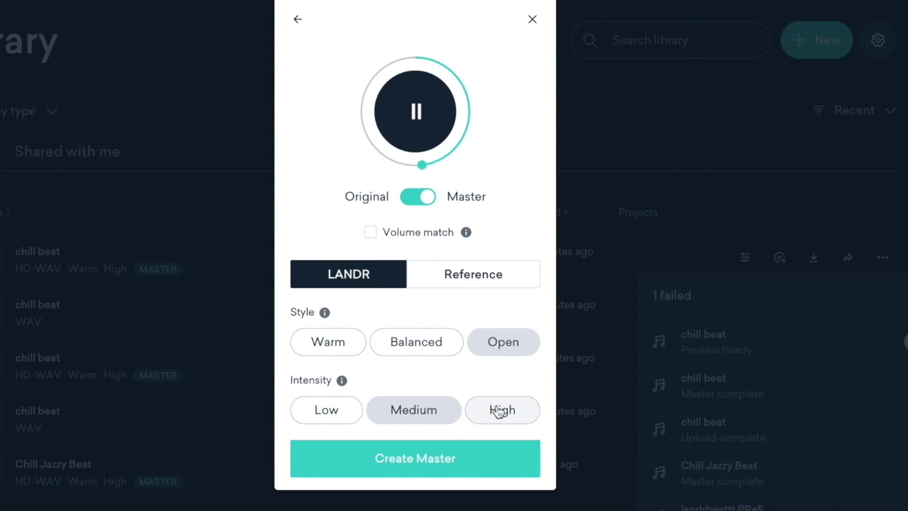
{"action": "left_click", "coordinate": [427, 342]}
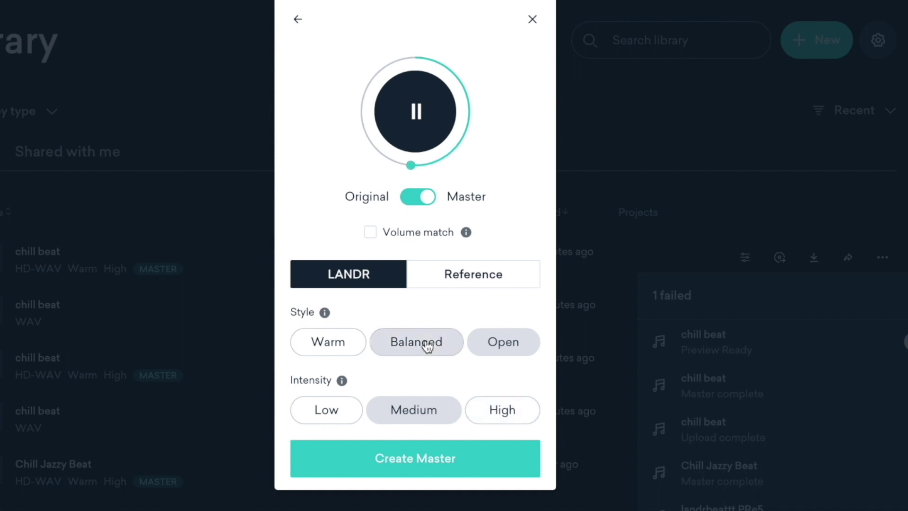
{"action": "left_click", "coordinate": [343, 350]}
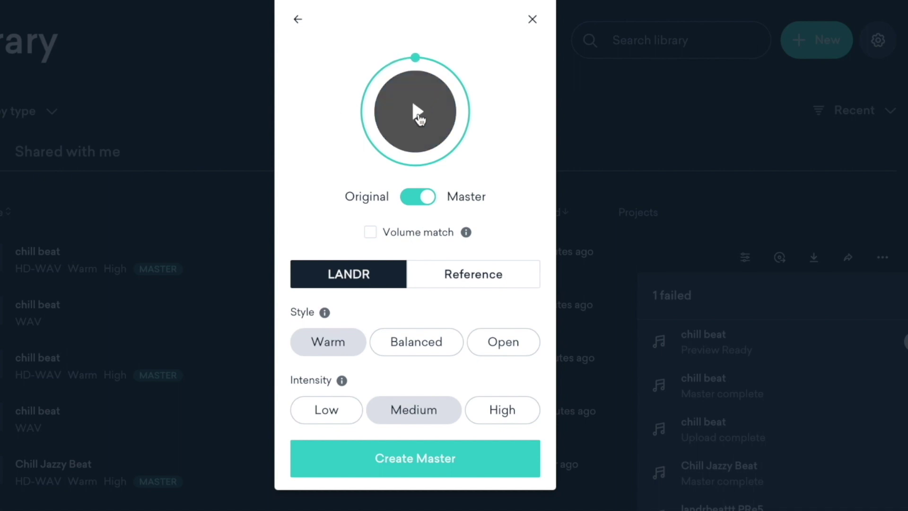
{"action": "left_click", "coordinate": [419, 116]}
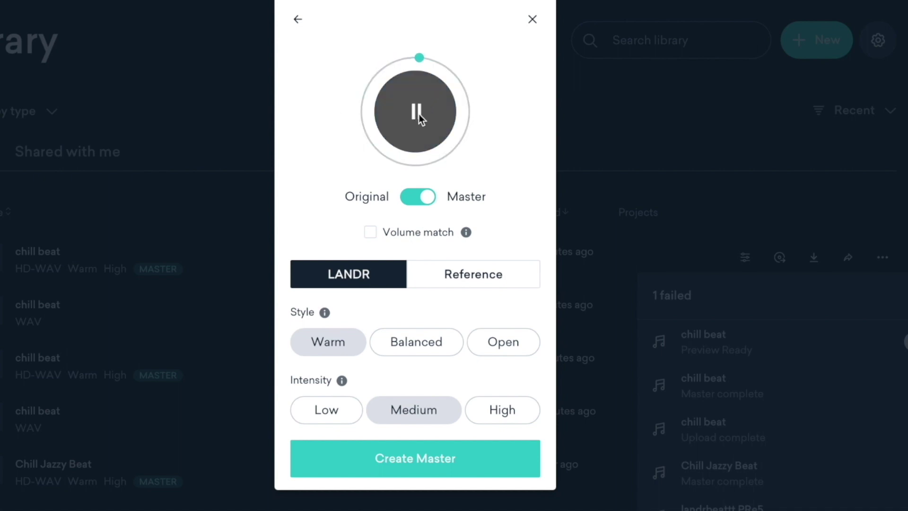
- Set the intensity to High and listen to the master in the Warm, Balanced and Open styles
{"action": "left_click", "coordinate": [490, 413]}
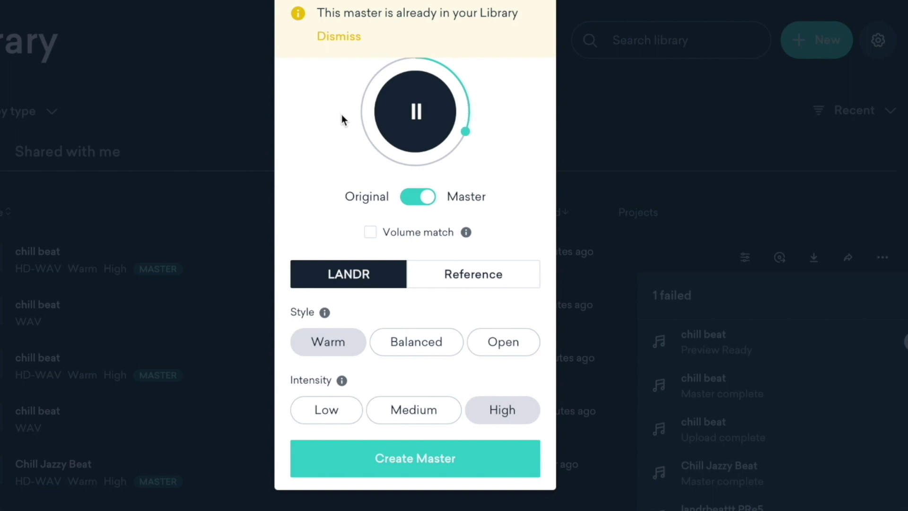
{"action": "left_click", "coordinate": [404, 351]}
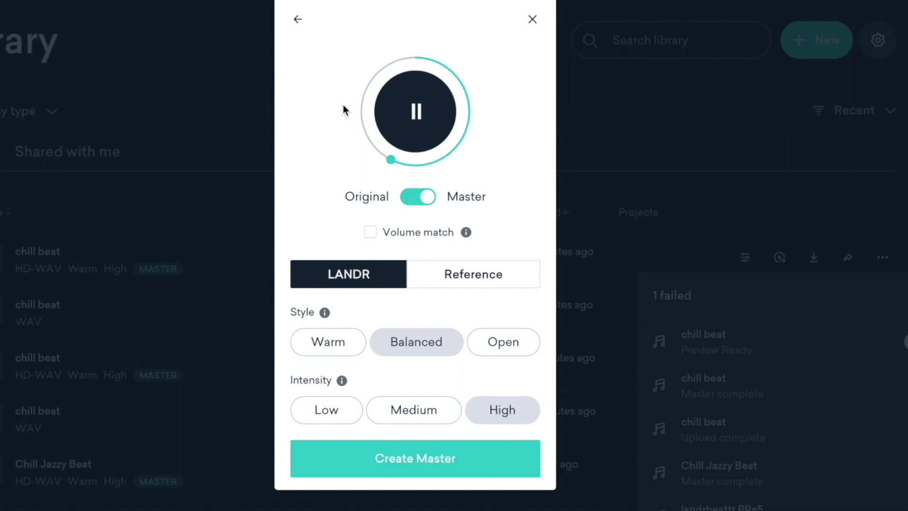
{"action": "left_click", "coordinate": [509, 346]}
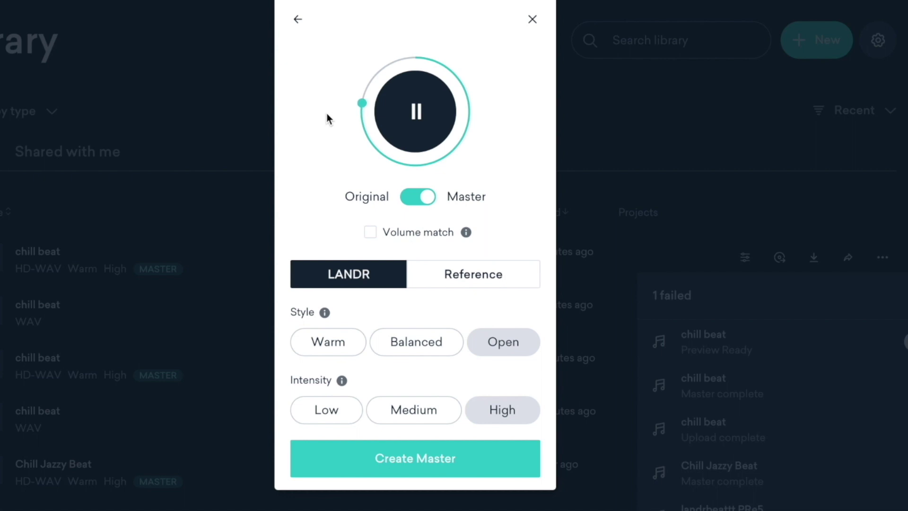
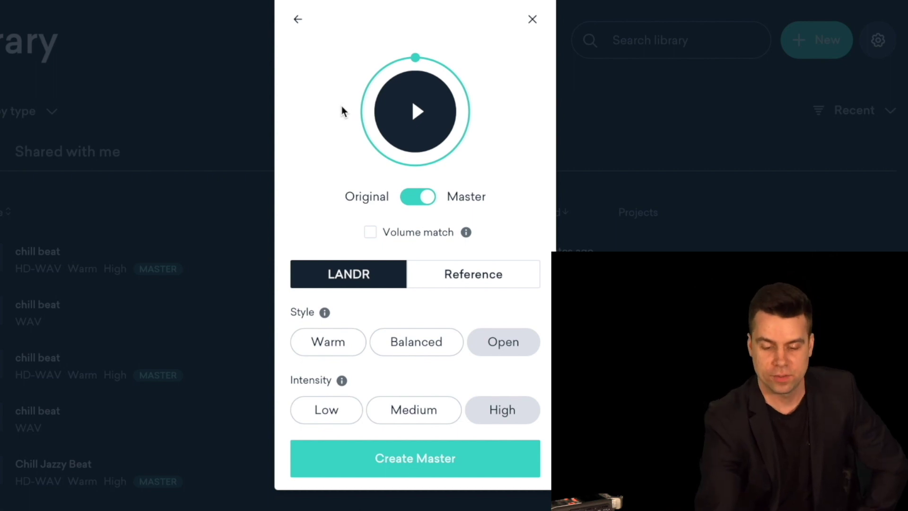
- Listen to the master based on the 03 Forlorn reference track, and close the preview without creating a master
{"action": "left_click", "coordinate": [463, 284]}
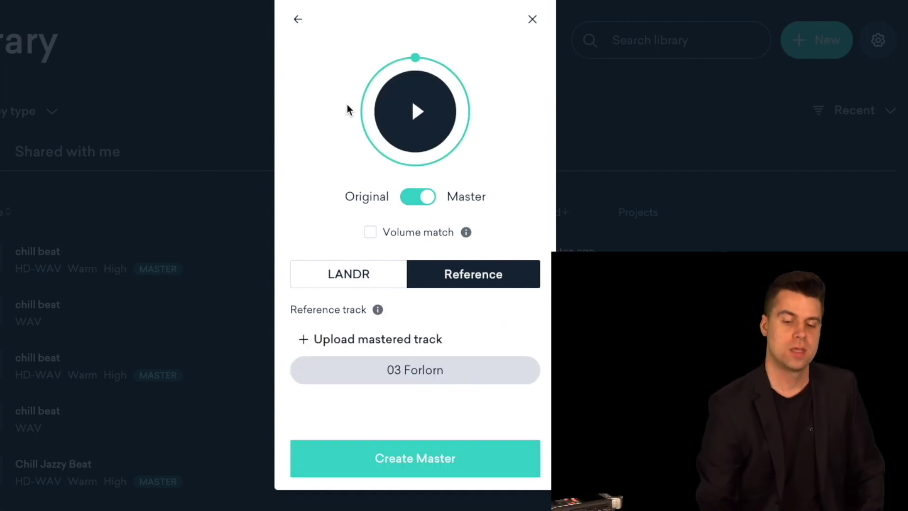
{"action": "left_click", "coordinate": [415, 109]}
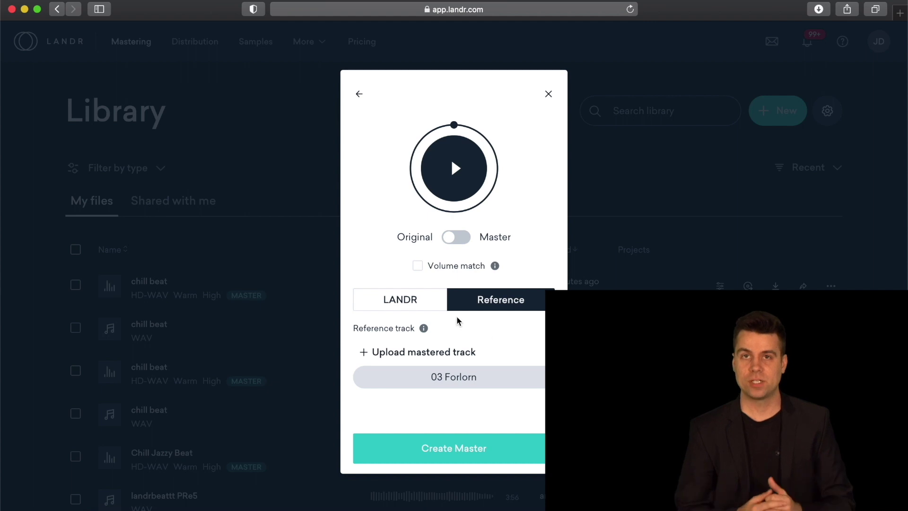
{"action": "left_click", "coordinate": [416, 304]}
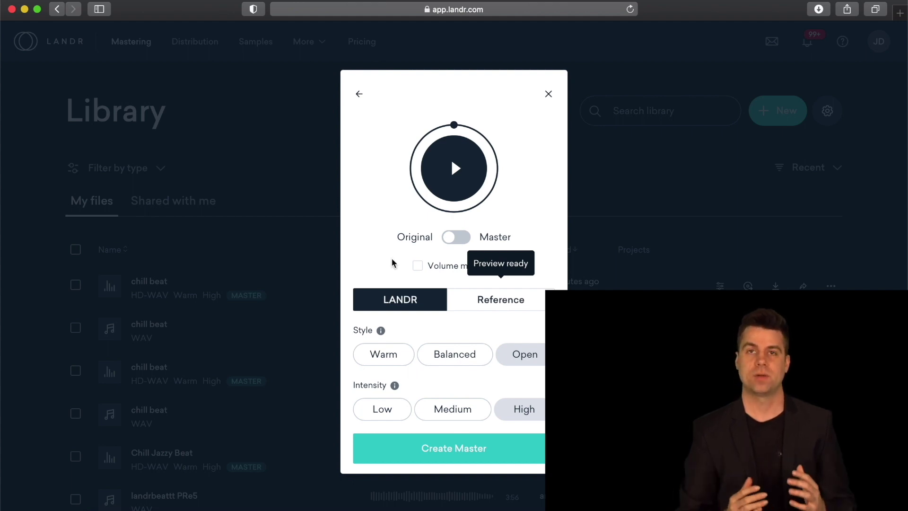
{"action": "left_click", "coordinate": [548, 94]}
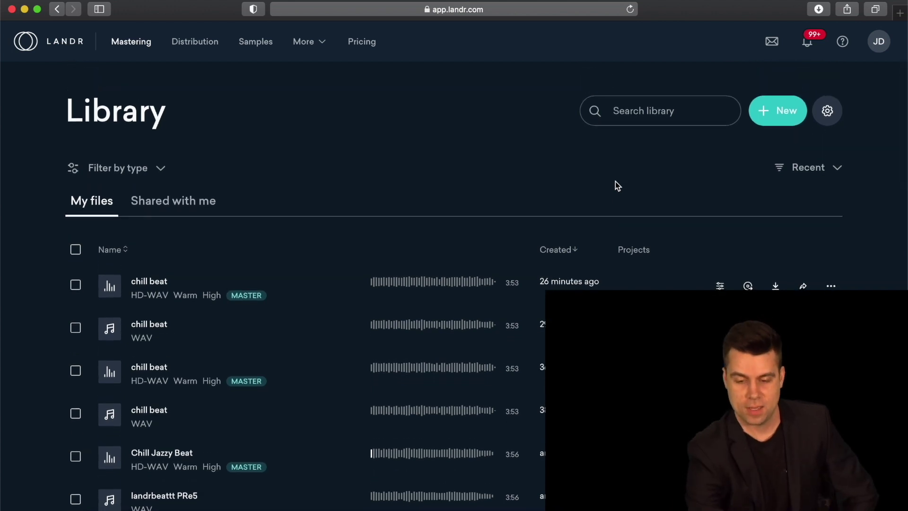
- Open the revision settings of the newest chill beat master and examine its EQ options and the Distortion filter explanation
{"action": "scroll", "coordinate": [703, 219], "scroll_direction": "down", "scroll_amount": 3}
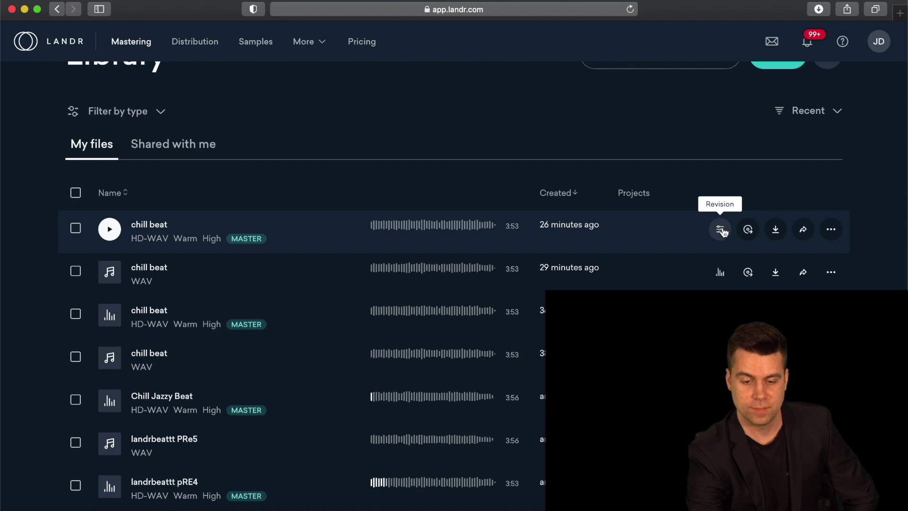
{"action": "left_click", "coordinate": [721, 229]}
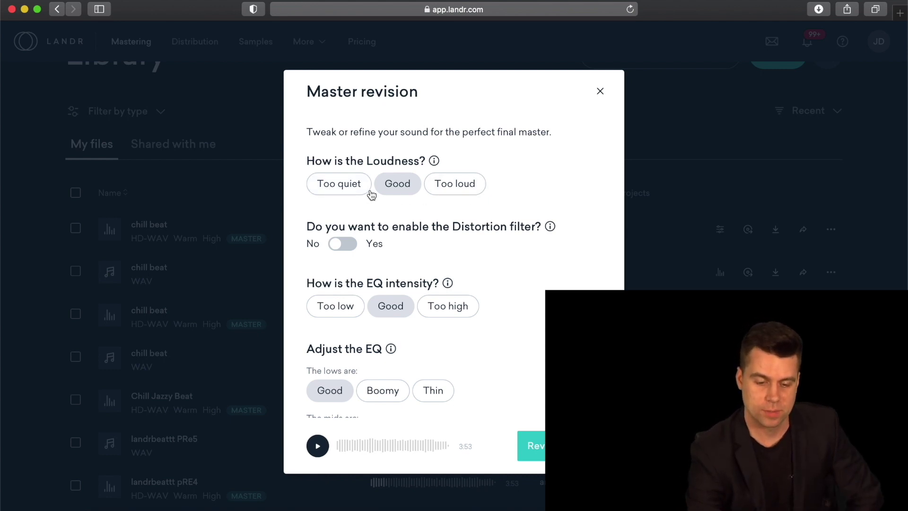
{"action": "scroll", "coordinate": [418, 196], "scroll_direction": "down", "scroll_amount": 4}
{"action": "scroll", "coordinate": [419, 196], "scroll_direction": "down", "scroll_amount": 1}
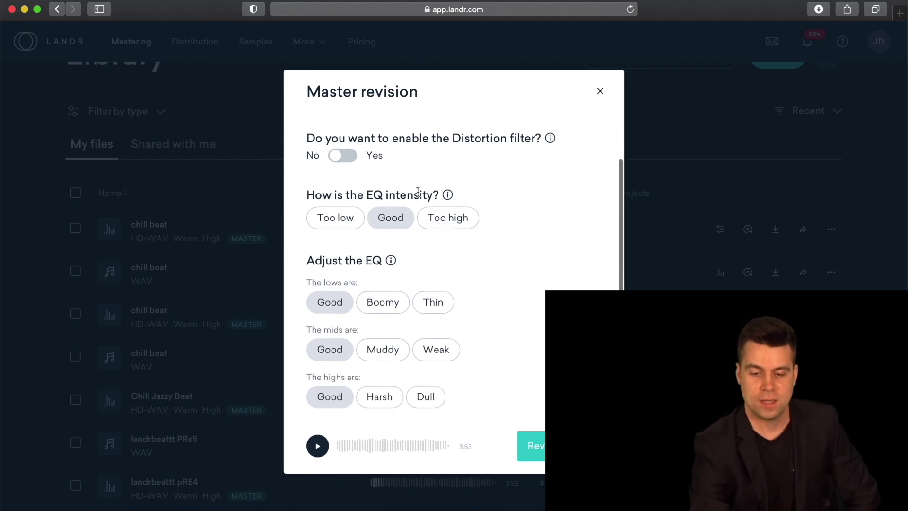
{"action": "mouse_move", "coordinate": [551, 139]}
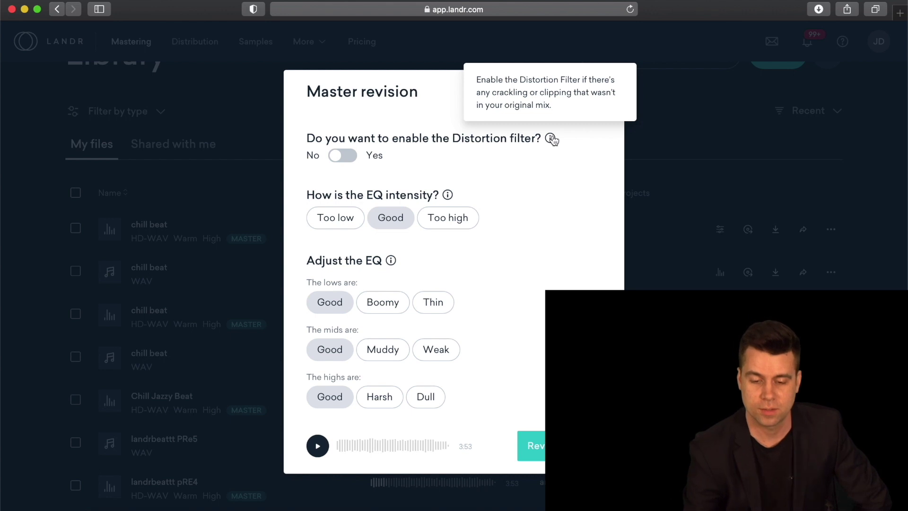
- Enable the Distortion filter and mark the EQ lows as Thin in the master revision
{"action": "left_click", "coordinate": [339, 160]}
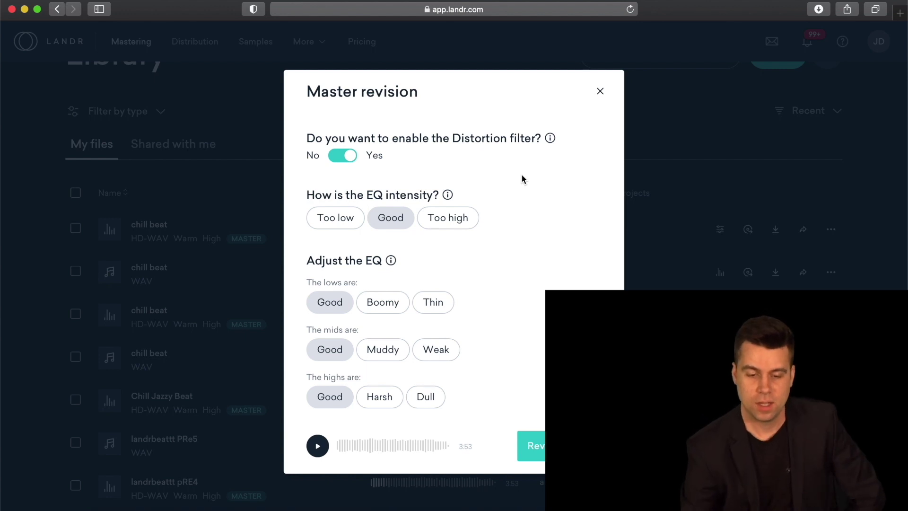
{"action": "scroll", "coordinate": [522, 179], "scroll_direction": "down", "scroll_amount": 2}
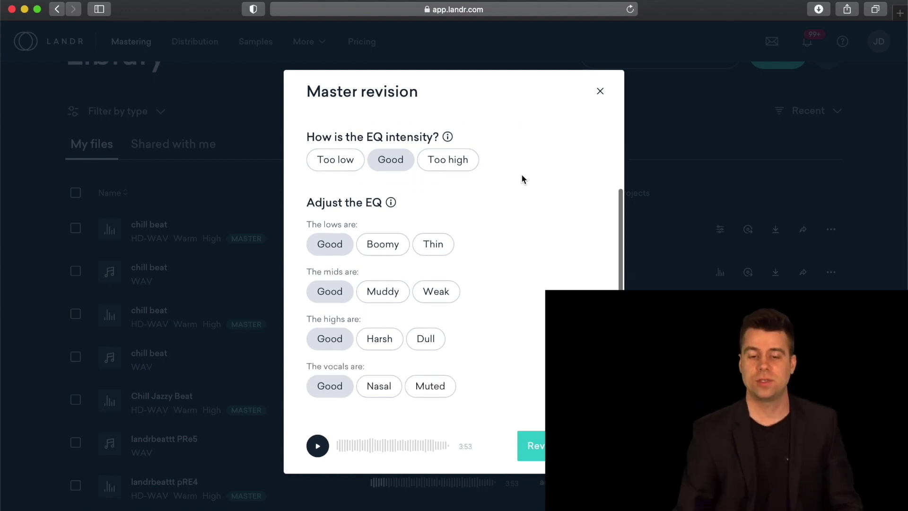
{"action": "mouse_move", "coordinate": [447, 147]}
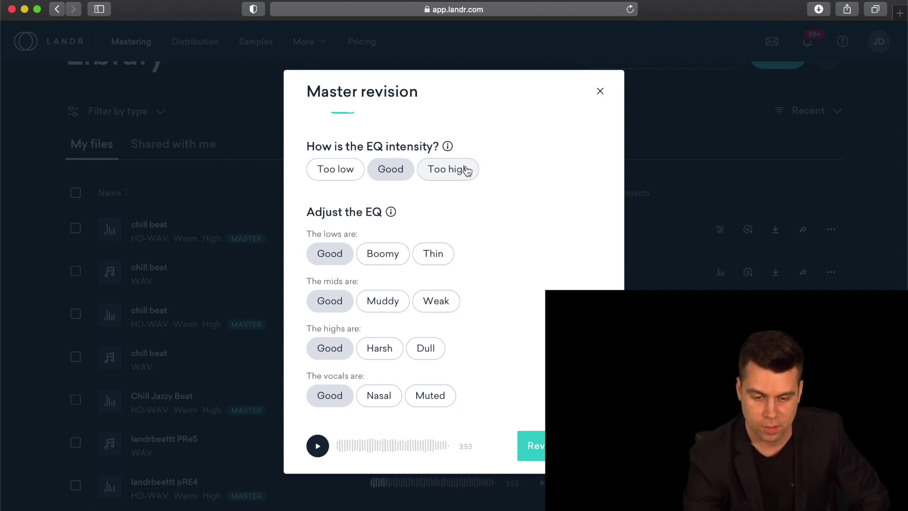
{"action": "scroll", "coordinate": [467, 170], "scroll_direction": "down", "scroll_amount": 4}
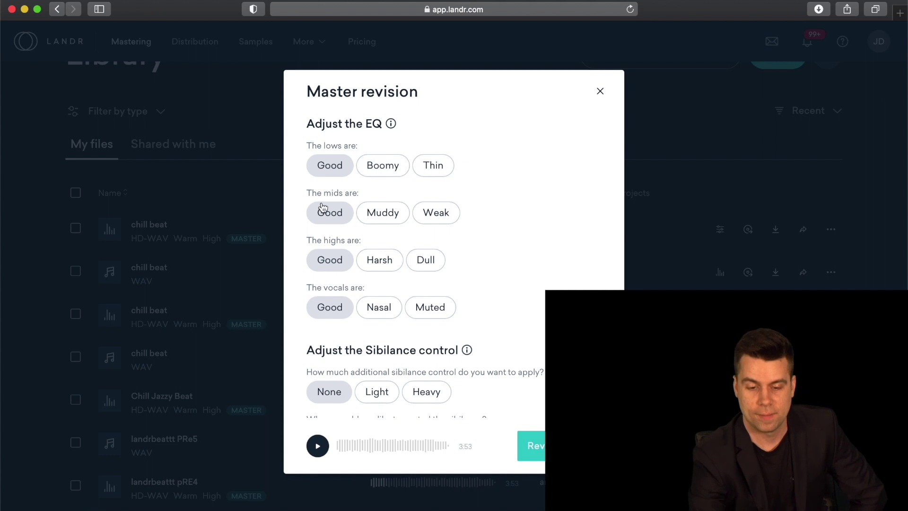
{"action": "scroll", "coordinate": [467, 198], "scroll_direction": "down", "scroll_amount": 2}
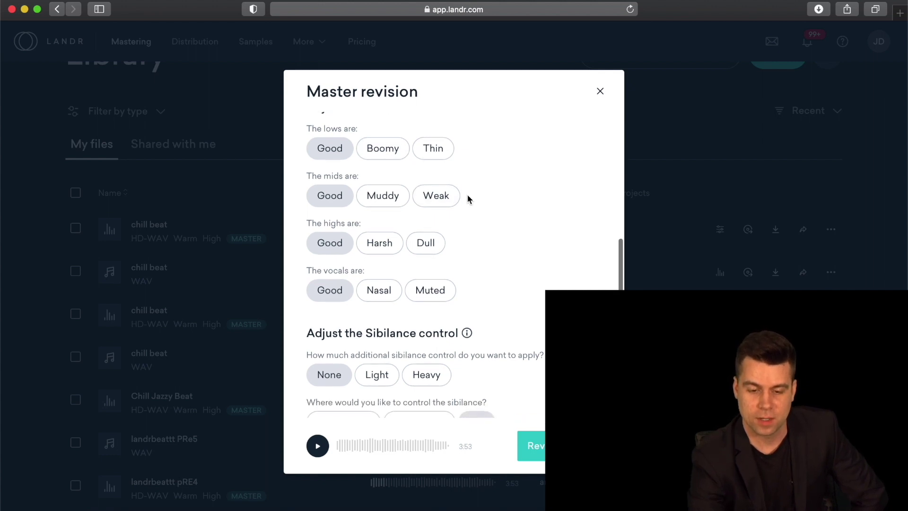
{"action": "left_click", "coordinate": [434, 155]}
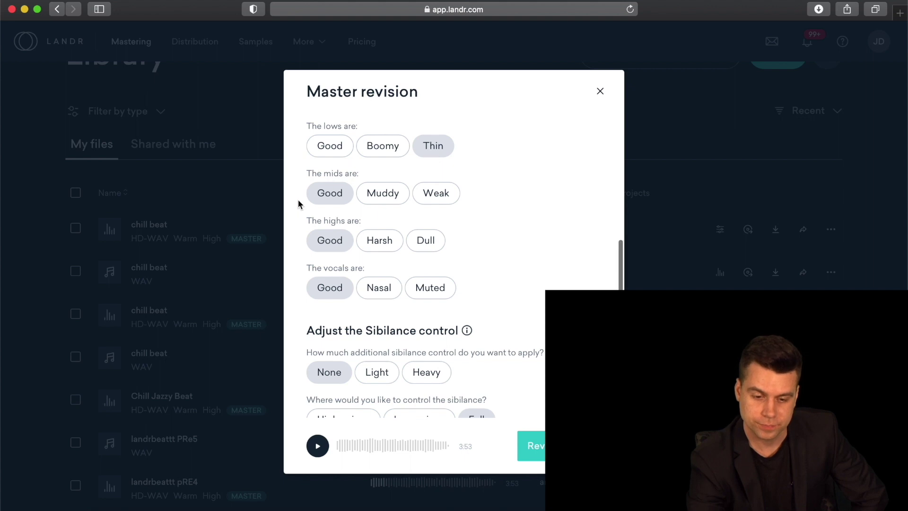
- Review the vocals and Sibilance control options, and create the revised chill beat master
{"action": "scroll", "coordinate": [298, 204], "scroll_direction": "down", "scroll_amount": 2}
{"action": "scroll", "coordinate": [298, 205], "scroll_direction": "down", "scroll_amount": 1}
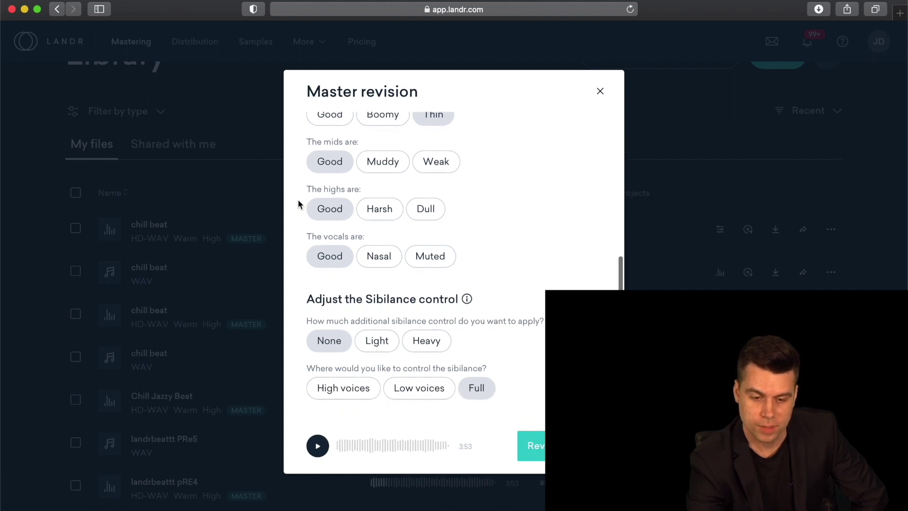
{"action": "scroll", "coordinate": [298, 204], "scroll_direction": "down", "scroll_amount": 1}
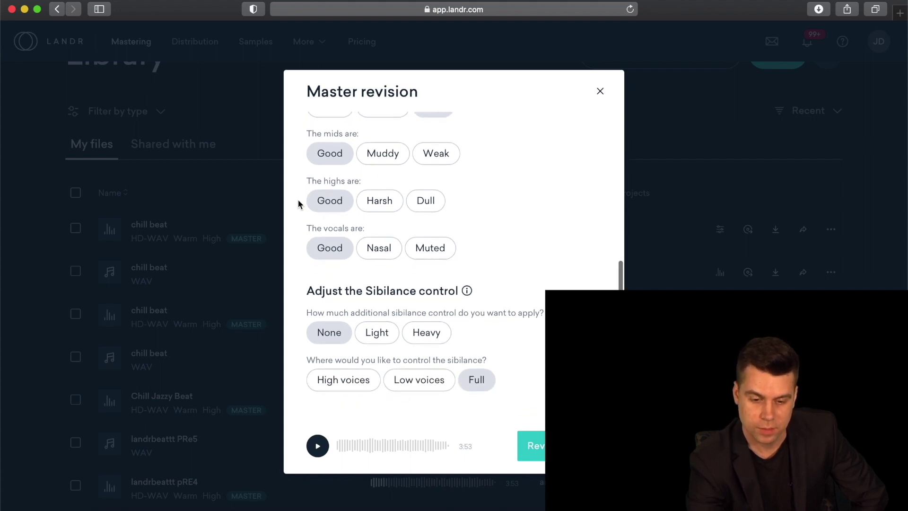
{"action": "left_click", "coordinate": [390, 252]}
{"action": "left_click", "coordinate": [390, 252]}
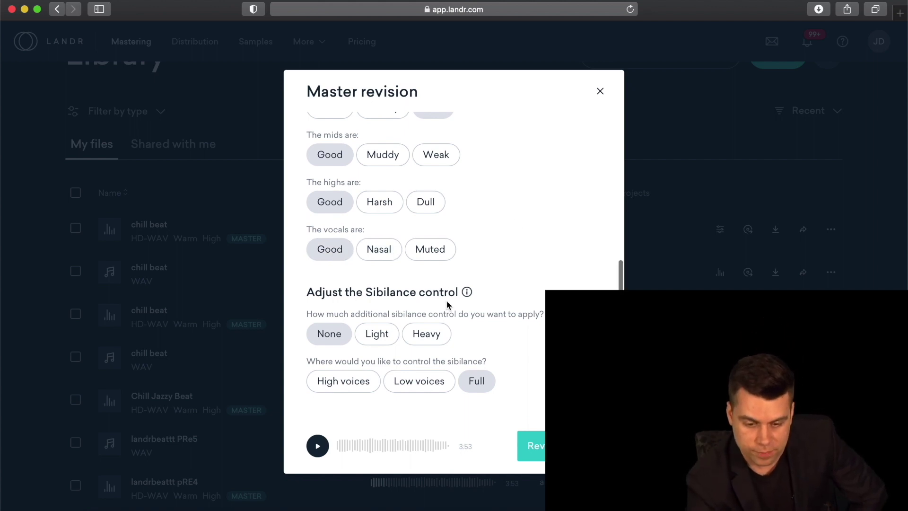
{"action": "mouse_move", "coordinate": [467, 293]}
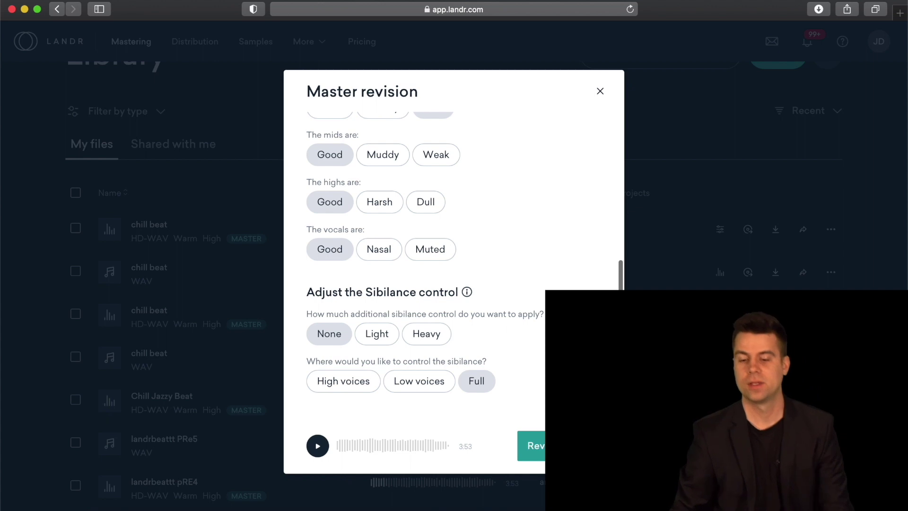
{"action": "left_click", "coordinate": [659, 177]}
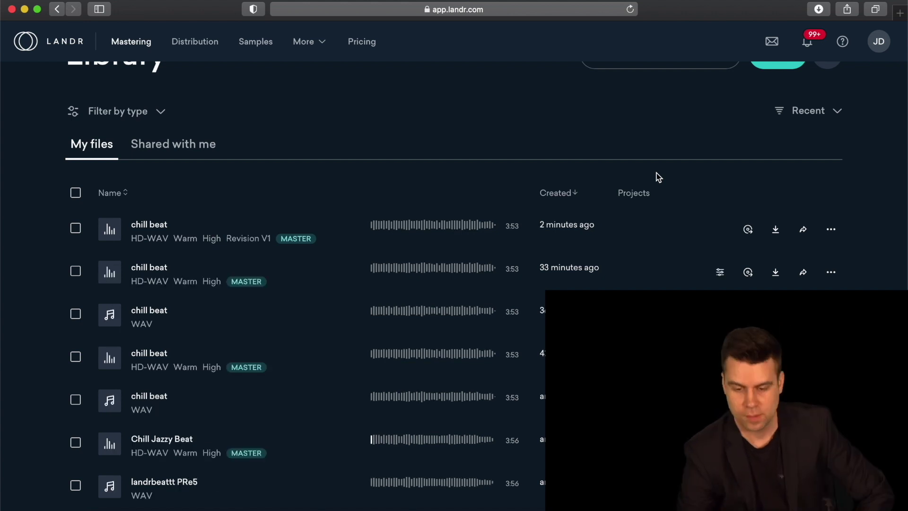
- Listen to the Revision V1 master of chill beat in the library and stop playback
{"action": "mouse_move", "coordinate": [108, 229]}
{"action": "left_click", "coordinate": [108, 230]}
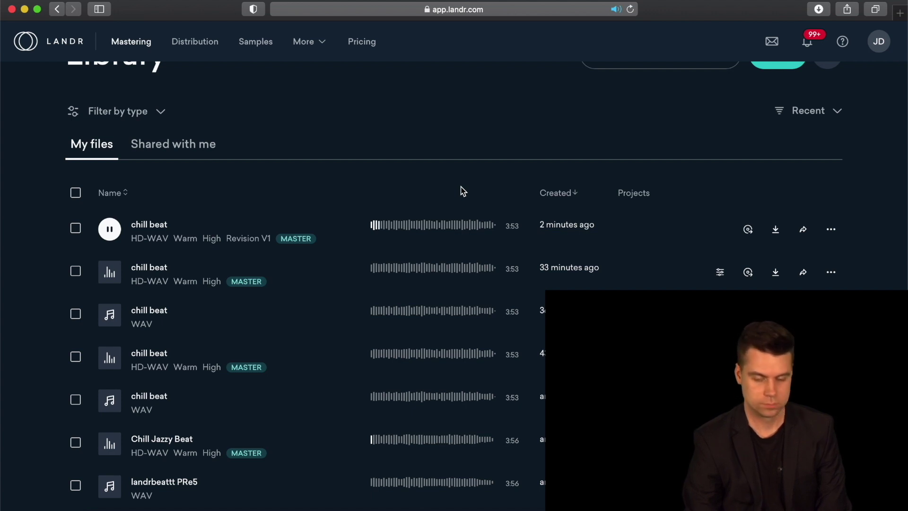
{"action": "key", "text": "space"}
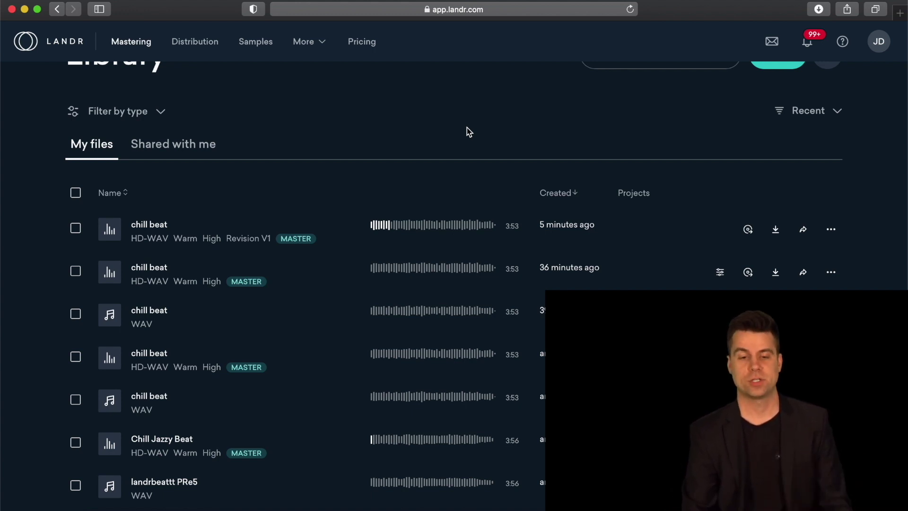
- Save the Warm style and High intensity as mastering preferences for all future masters in the library settings
{"action": "scroll", "coordinate": [467, 127], "scroll_direction": "up", "scroll_amount": 2}
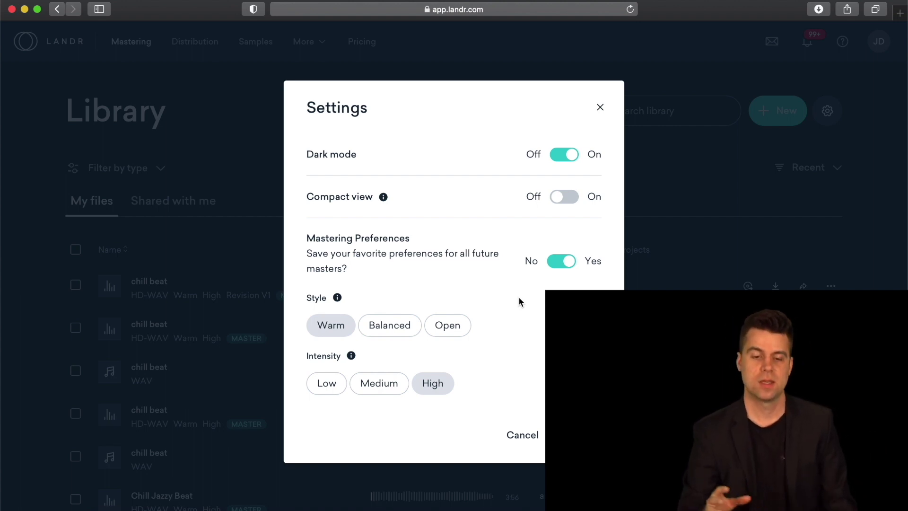
{"action": "left_click", "coordinate": [579, 435]}
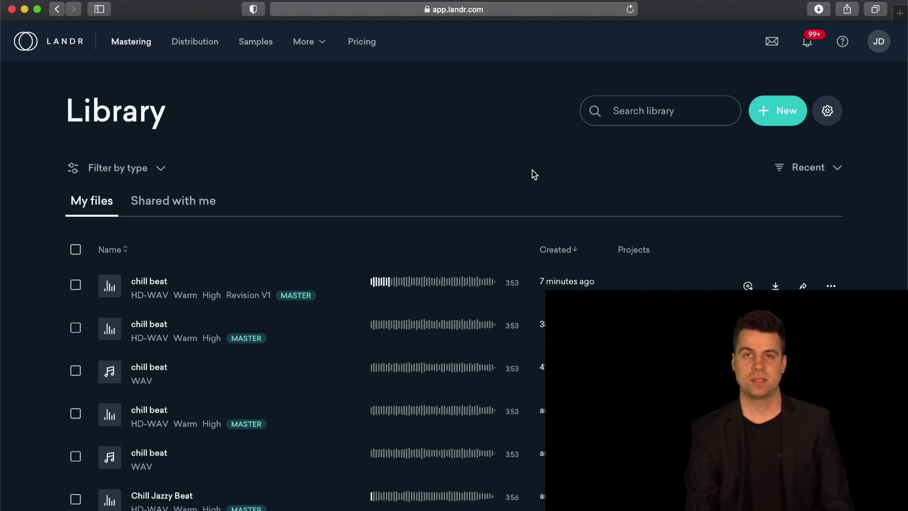
- Open the Distribution overview and look through what it offers for releasing music
{"action": "left_click", "coordinate": [211, 45]}
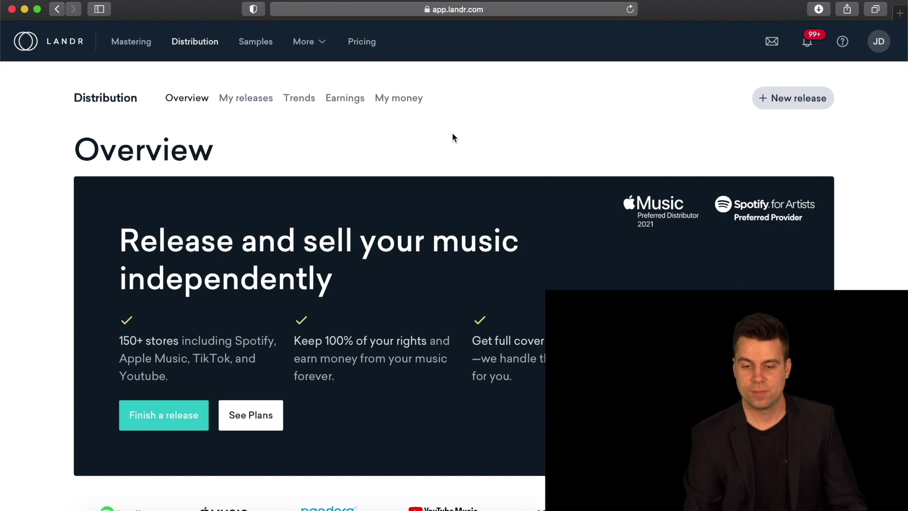
{"action": "scroll", "coordinate": [461, 149], "scroll_direction": "down", "scroll_amount": 6}
{"action": "scroll", "coordinate": [461, 149], "scroll_direction": "up", "scroll_amount": 6}
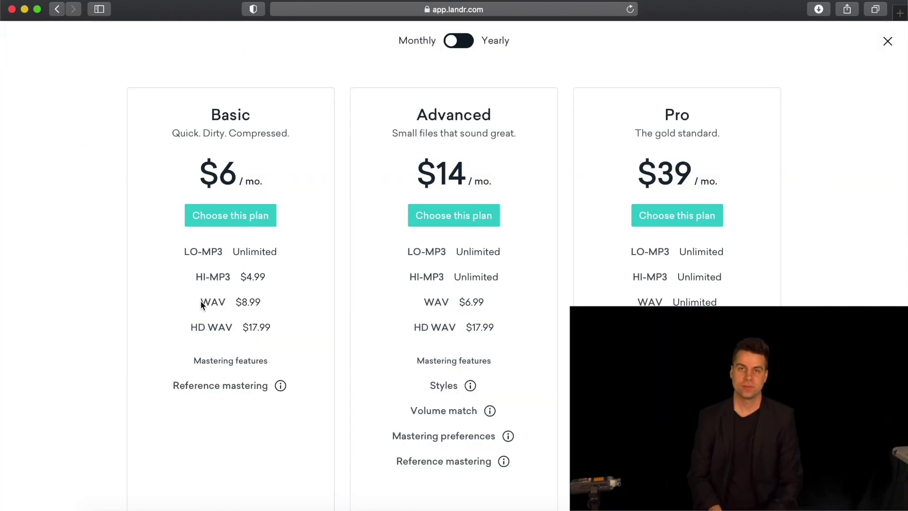
- Compare the monthly prices, file formats and mastering features of the Basic, Advanced and Pro mastering plans
{"action": "scroll", "coordinate": [161, 368], "scroll_direction": "up", "scroll_amount": 2}
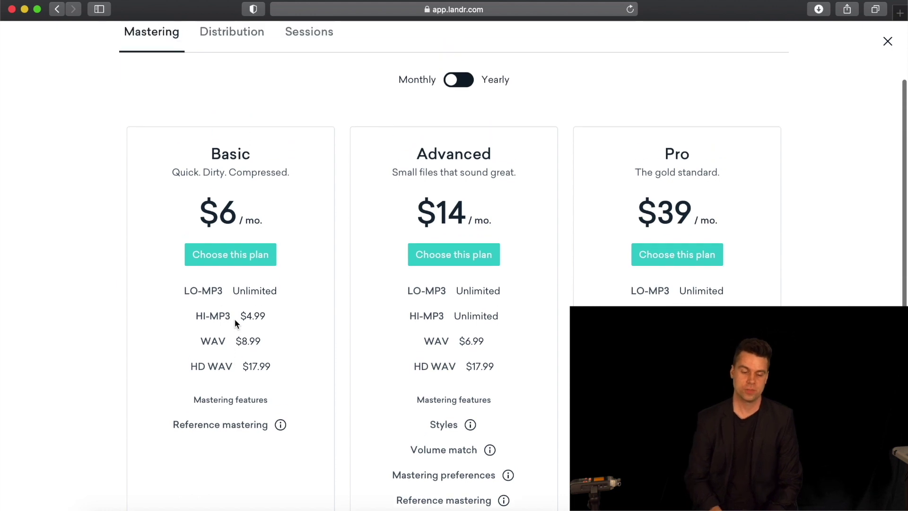
{"action": "scroll", "coordinate": [451, 251], "scroll_direction": "down", "scroll_amount": 2}
{"action": "scroll", "coordinate": [450, 251], "scroll_direction": "up", "scroll_amount": 1}
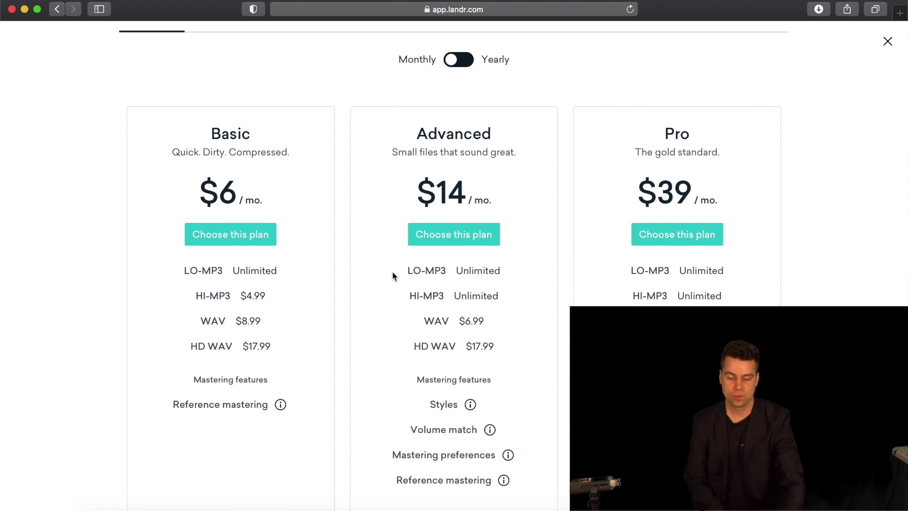
{"action": "scroll", "coordinate": [392, 276], "scroll_direction": "down", "scroll_amount": 1}
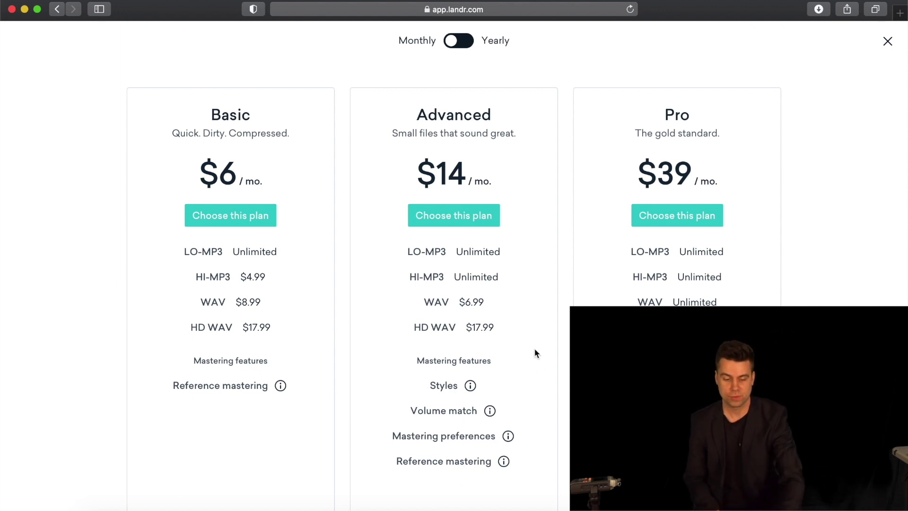
{"action": "scroll", "coordinate": [533, 352], "scroll_direction": "up", "scroll_amount": 3}
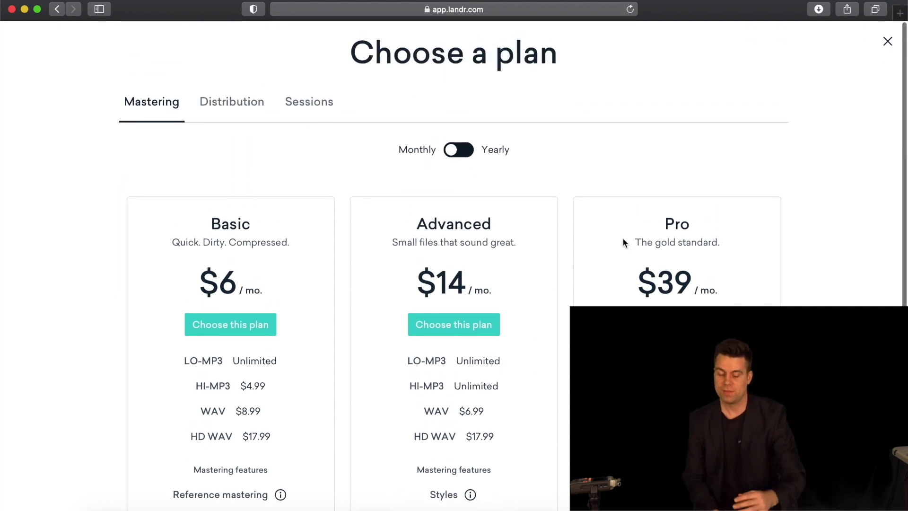
{"action": "scroll", "coordinate": [622, 237], "scroll_direction": "down", "scroll_amount": 1}
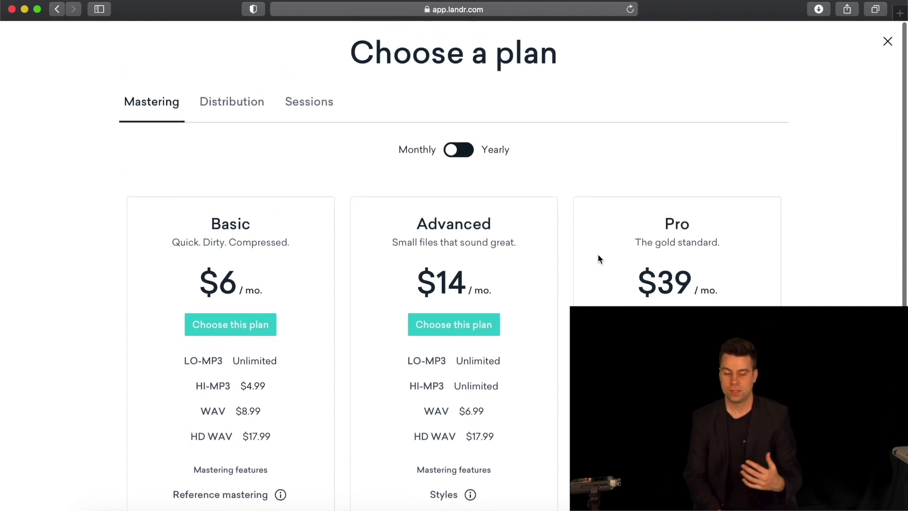
{"action": "scroll", "coordinate": [598, 257], "scroll_direction": "down", "scroll_amount": 2}
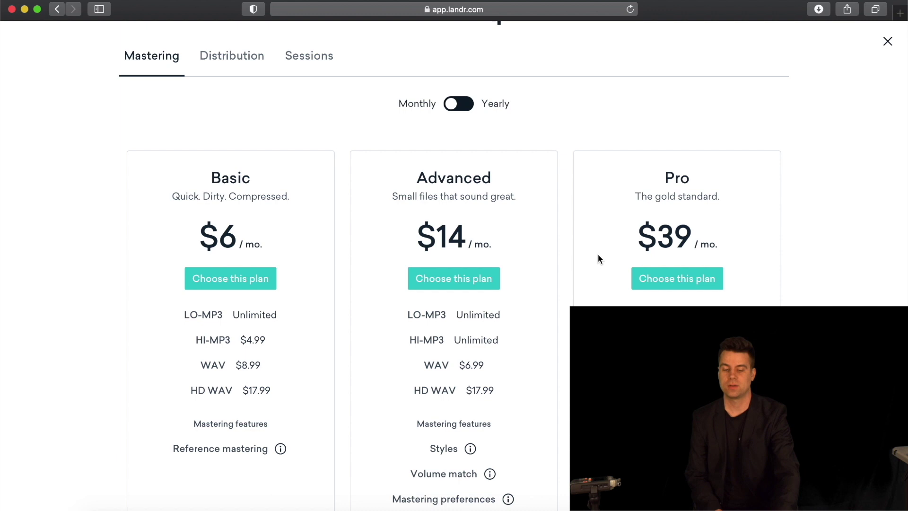
{"action": "scroll", "coordinate": [598, 256], "scroll_direction": "down", "scroll_amount": 4}
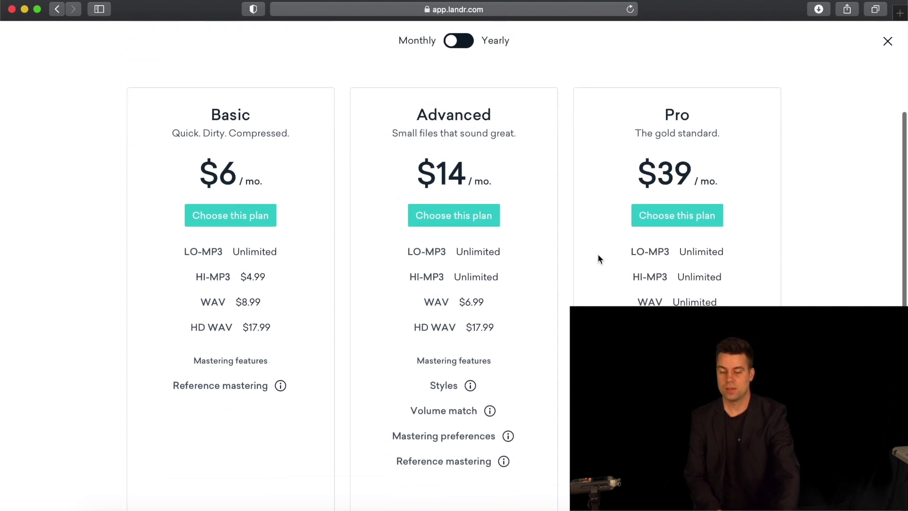
{"action": "scroll", "coordinate": [598, 255], "scroll_direction": "up", "scroll_amount": 6}
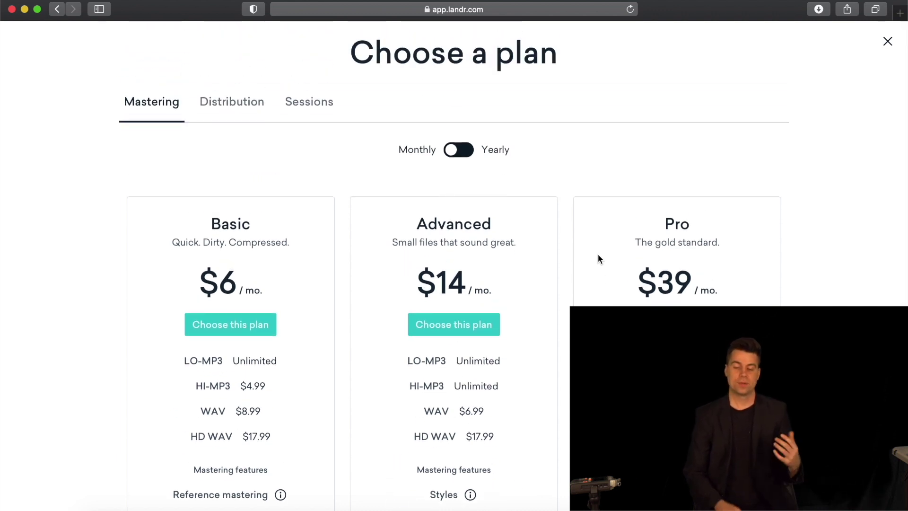
{"action": "scroll", "coordinate": [598, 258], "scroll_direction": "down", "scroll_amount": 4}
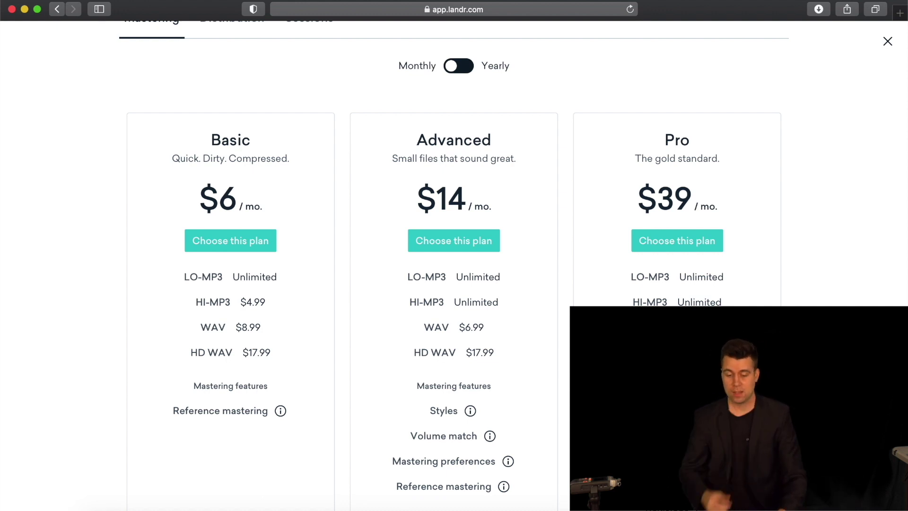
{"action": "scroll", "coordinate": [514, 265], "scroll_direction": "down", "scroll_amount": 1}
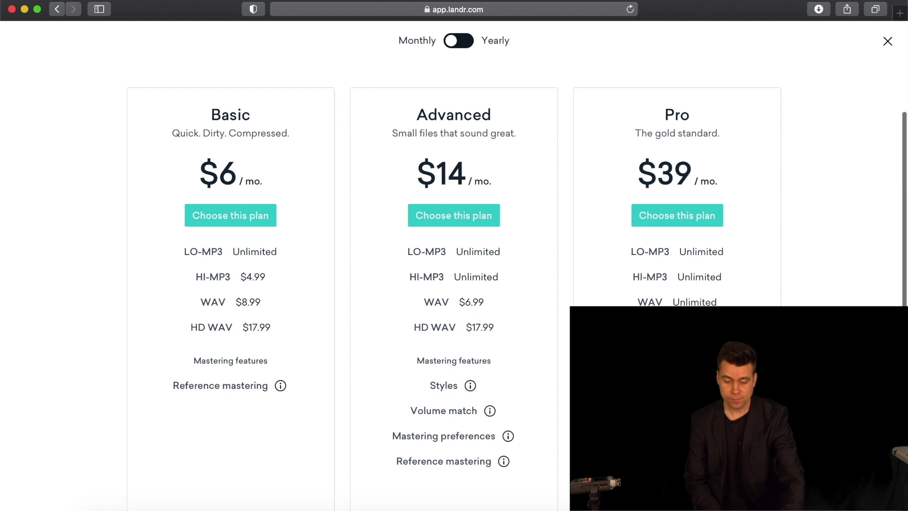
- Switch the mastering plans to yearly billing and compare the Basic, Advanced and Pro offers
{"action": "scroll", "coordinate": [617, 291], "scroll_direction": "up", "scroll_amount": 4}
{"action": "left_click", "coordinate": [458, 152]}
{"action": "scroll", "coordinate": [610, 242], "scroll_direction": "down", "scroll_amount": 4}
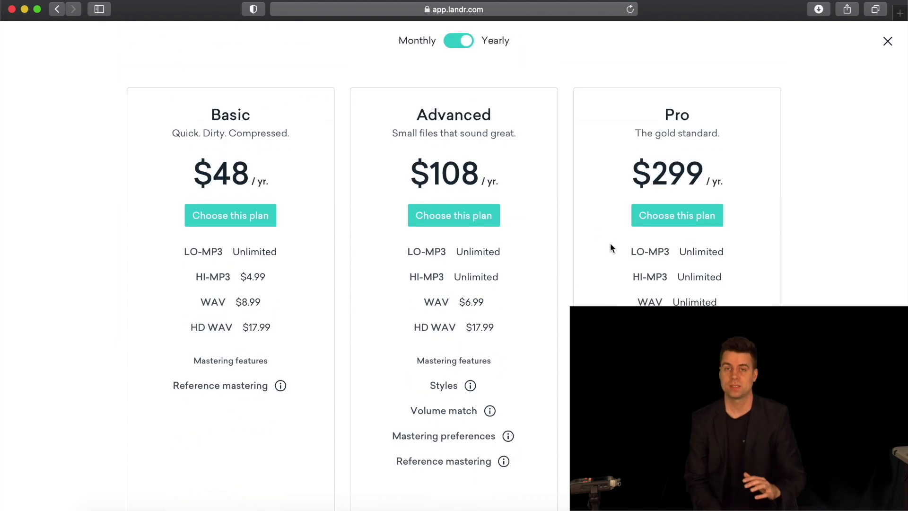
{"action": "scroll", "coordinate": [610, 243], "scroll_direction": "up", "scroll_amount": 1}
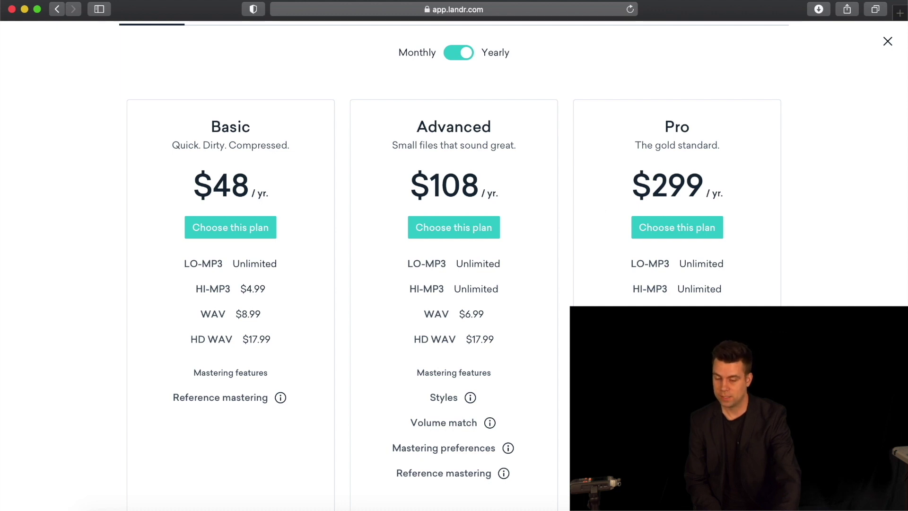
{"action": "scroll", "coordinate": [610, 300], "scroll_direction": "up", "scroll_amount": 5}
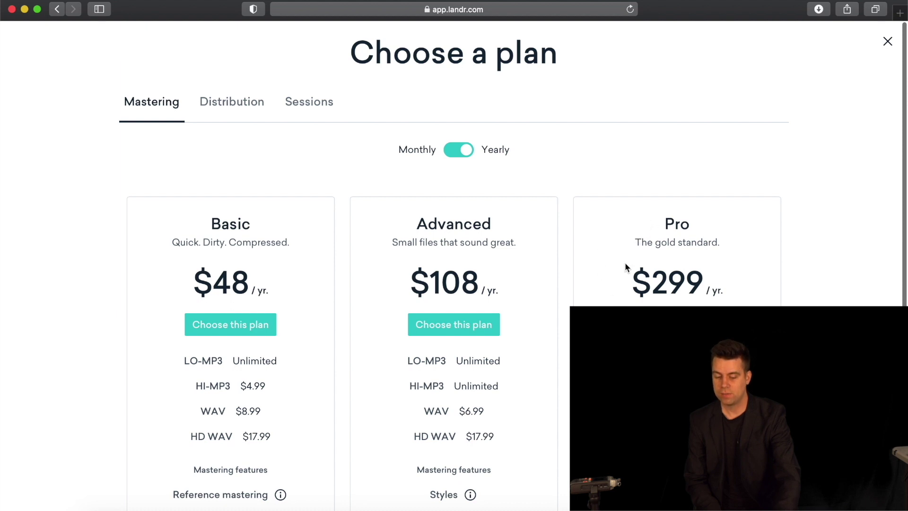
{"action": "scroll", "coordinate": [626, 265], "scroll_direction": "down", "scroll_amount": 4}
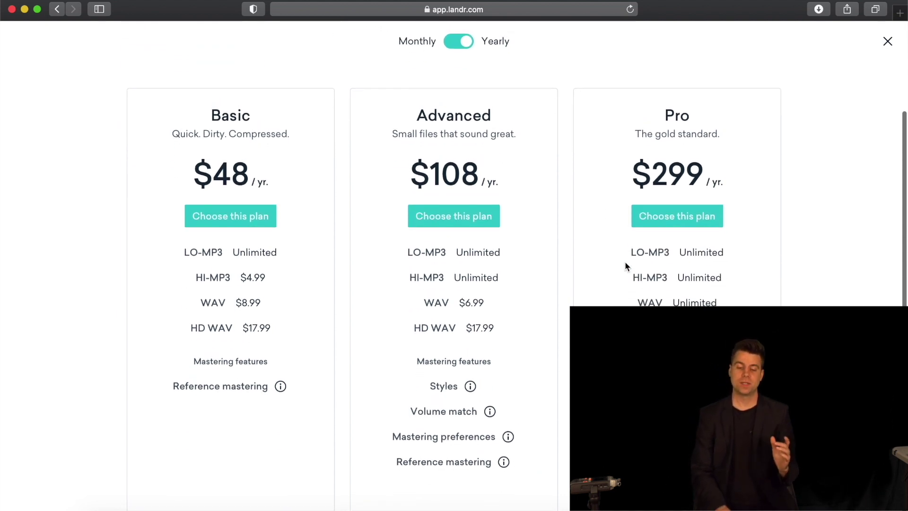
{"action": "scroll", "coordinate": [615, 182], "scroll_direction": "up", "scroll_amount": 1}
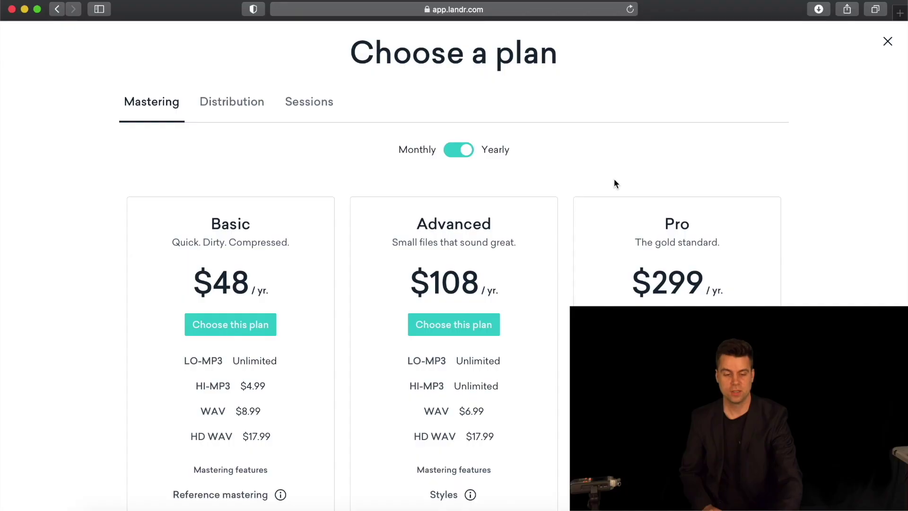
- Show the Distribution plans to compare the Lite, Complete and Unlimited offers
{"action": "left_click", "coordinate": [232, 101]}
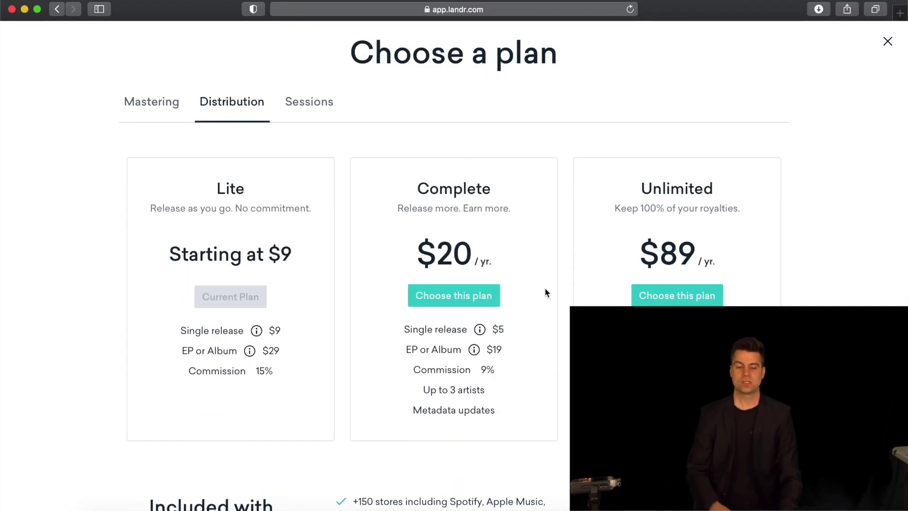